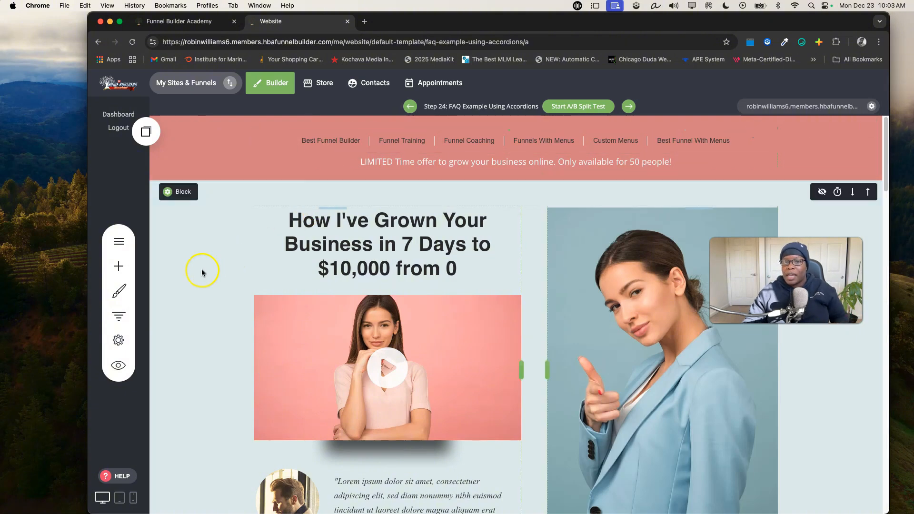
click(118, 265)
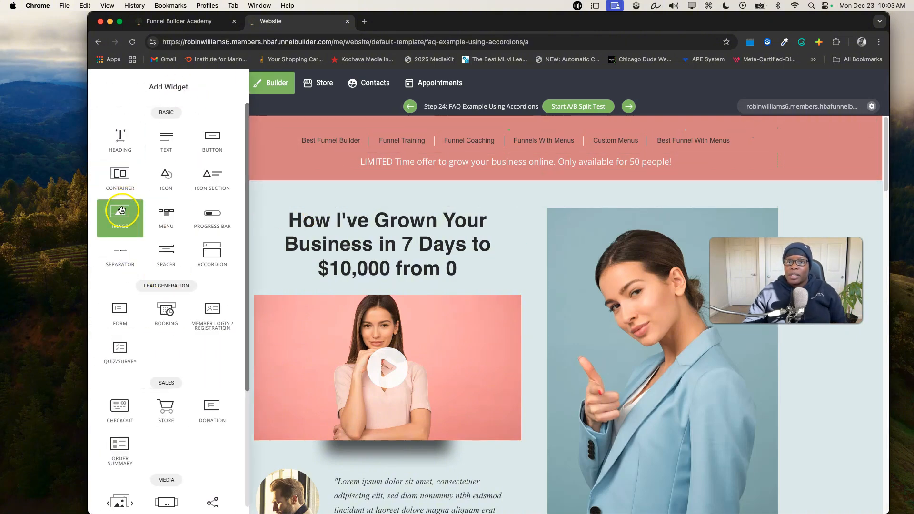
click(417, 140)
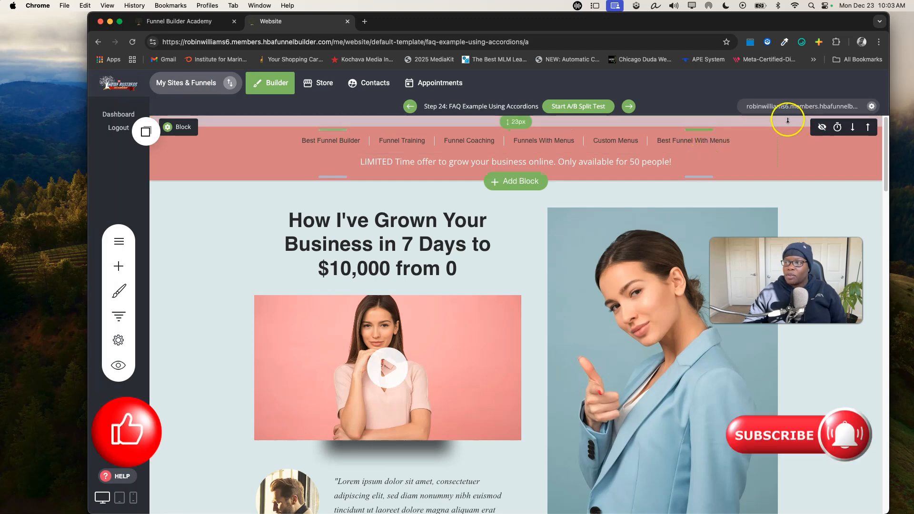
- View the live FAQ Example page, try its header menu links, and return to the page builder
click(770, 106)
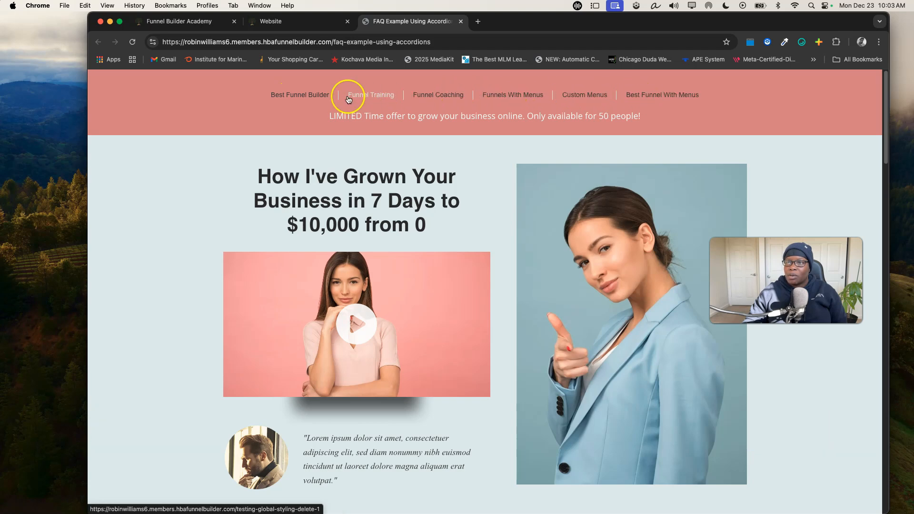
click(503, 95)
click(99, 41)
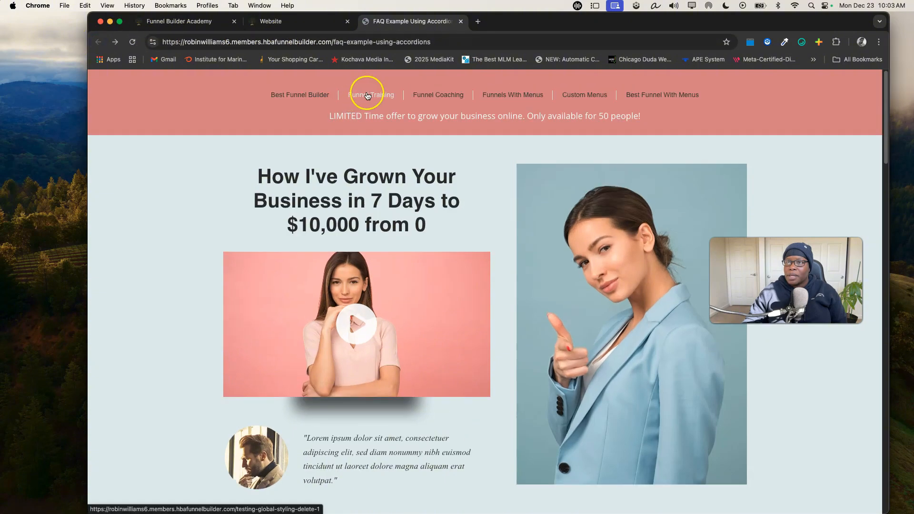
click(367, 94)
click(104, 41)
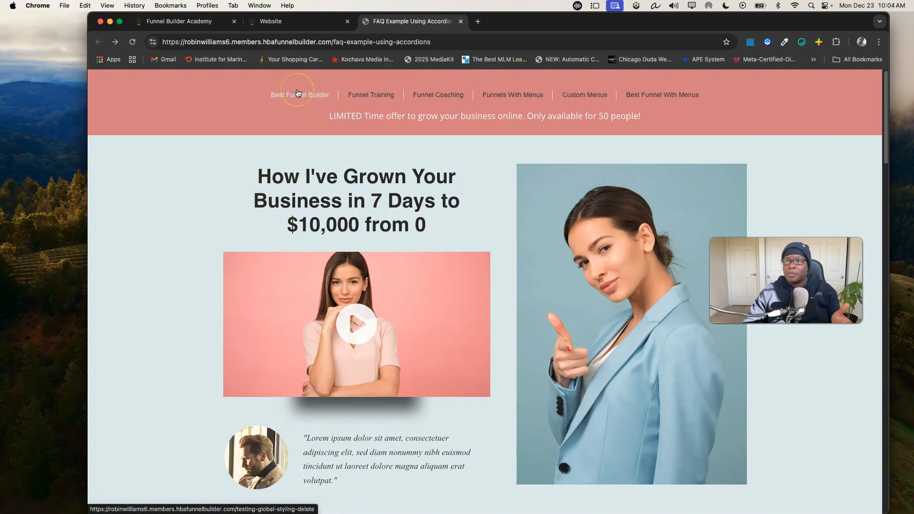
click(292, 22)
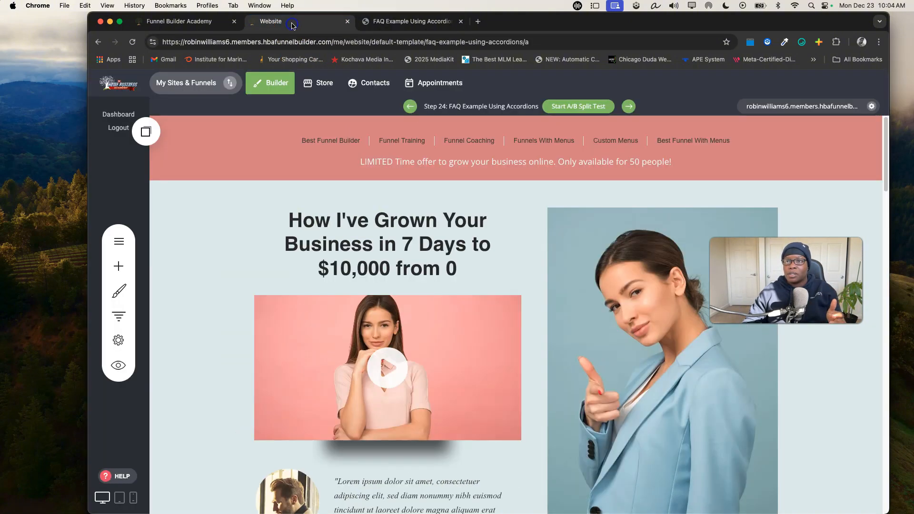
click(720, 137)
click(384, 225)
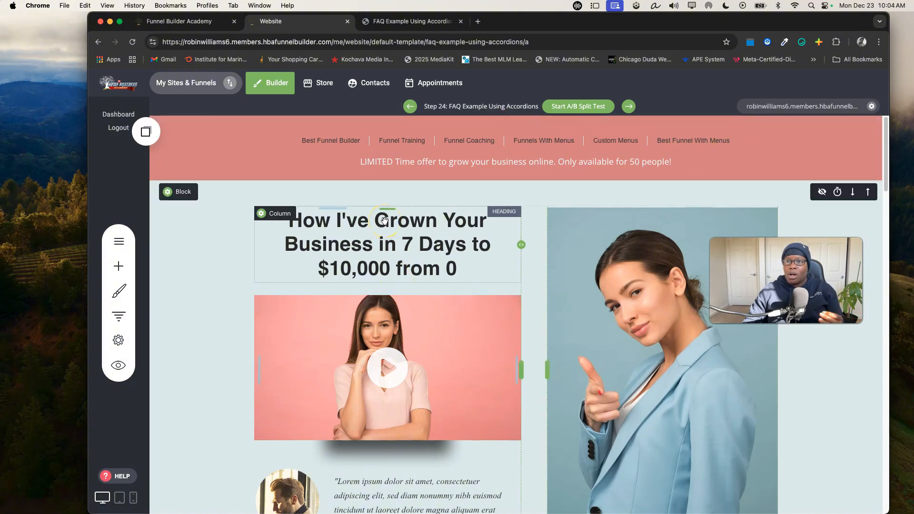
click(368, 196)
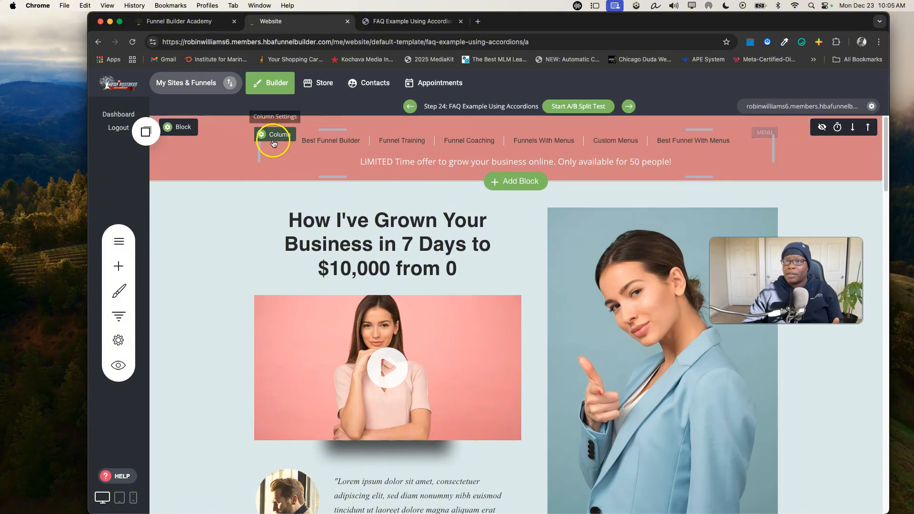
- Make the header menu's column a global column and choose to save its current content as global column
click(274, 137)
scroll(398, 261, down, 1)
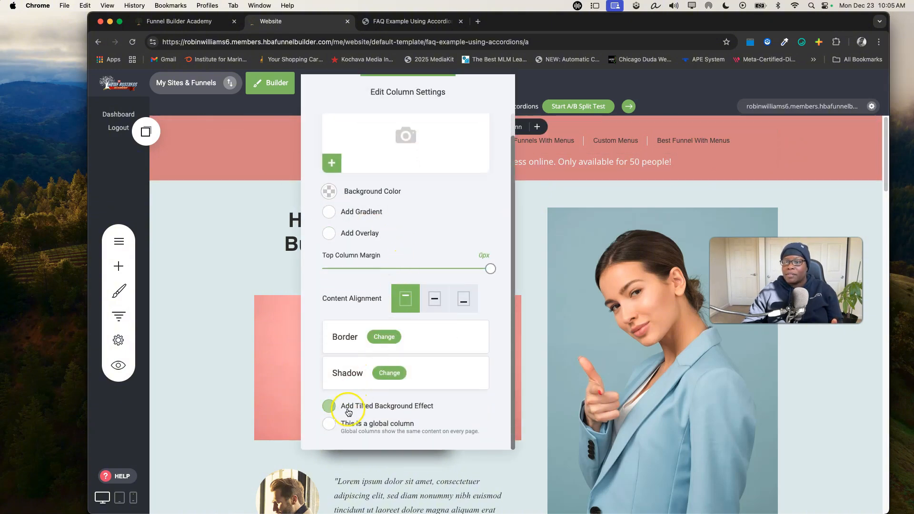
click(328, 425)
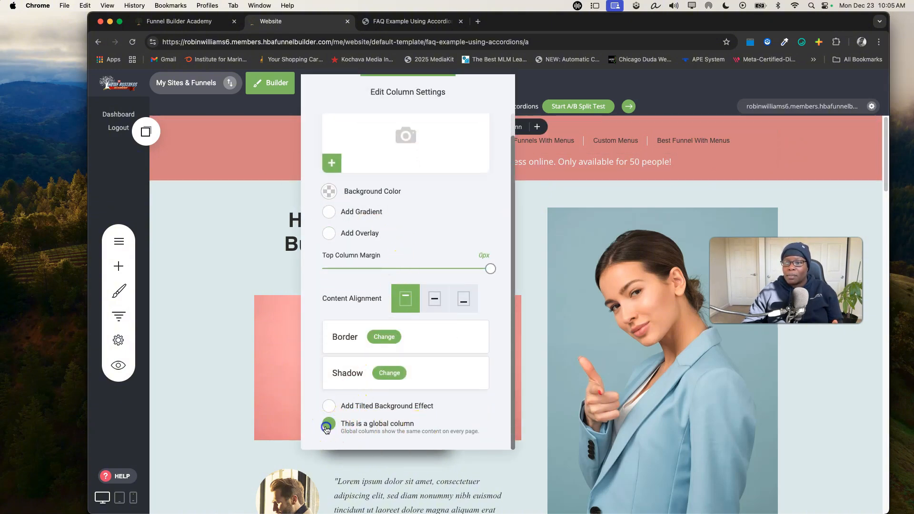
scroll(405, 376, down, 2)
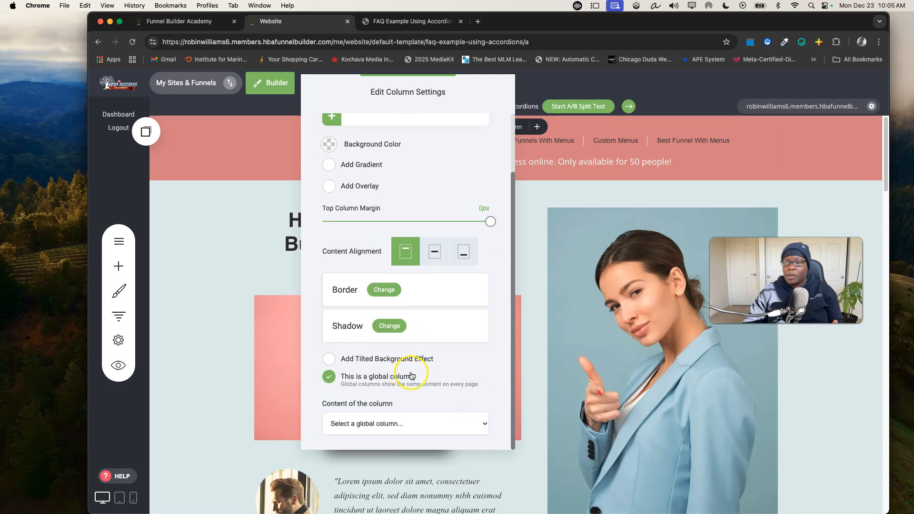
click(485, 424)
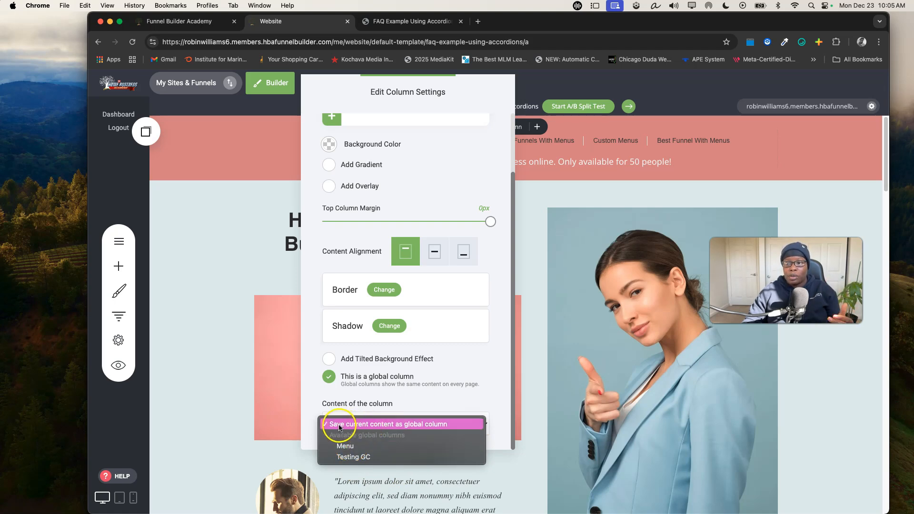
click(412, 428)
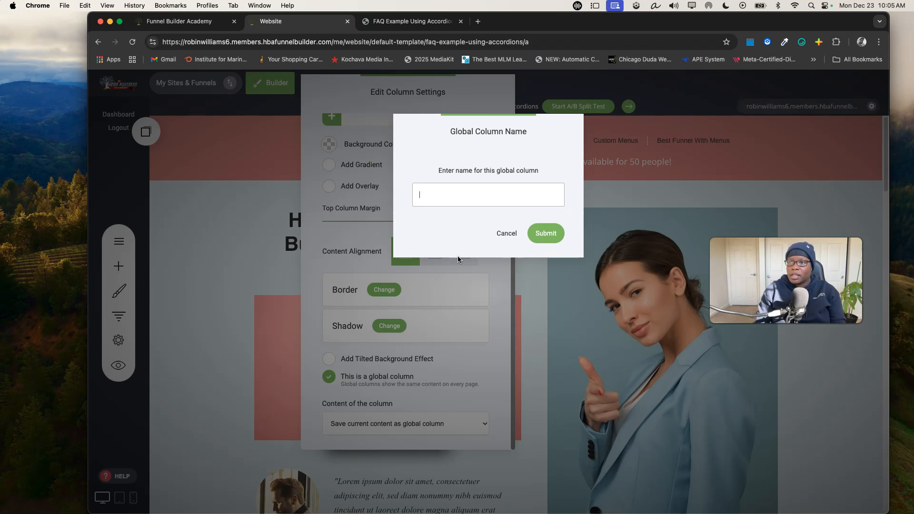
- Name the global column Website Header Menu and save the page
text(Website Header Go)
text(ld)
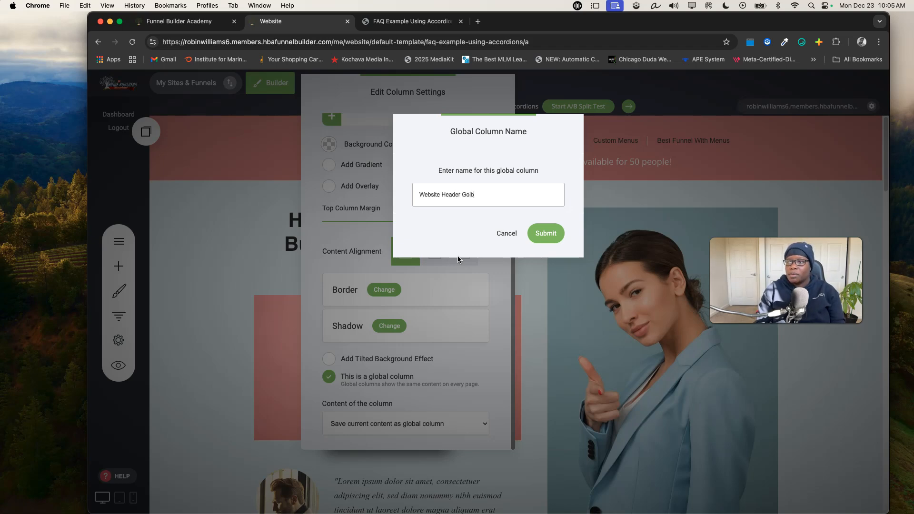
key(BackSpace)
key(BackSpace)
key(BackSpace)
key(BackSpace)
key(BackSpace)
text(Menu)
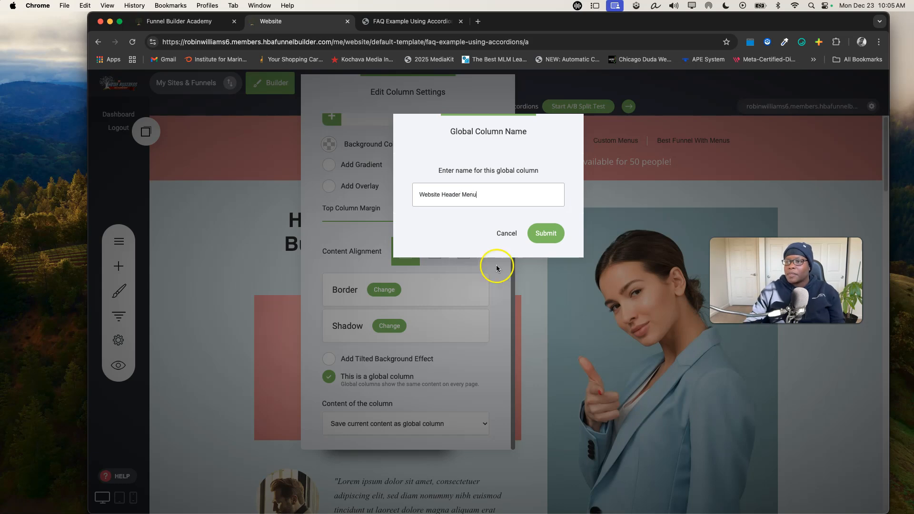
click(546, 235)
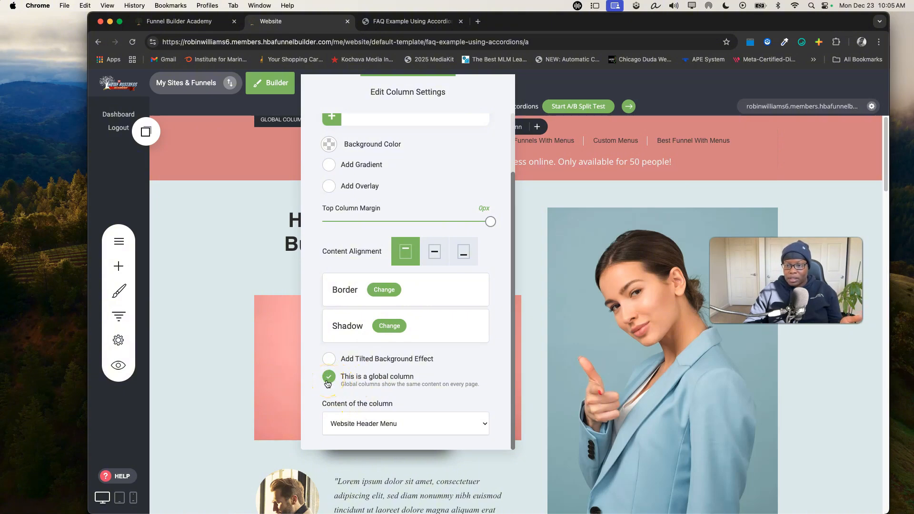
click(543, 271)
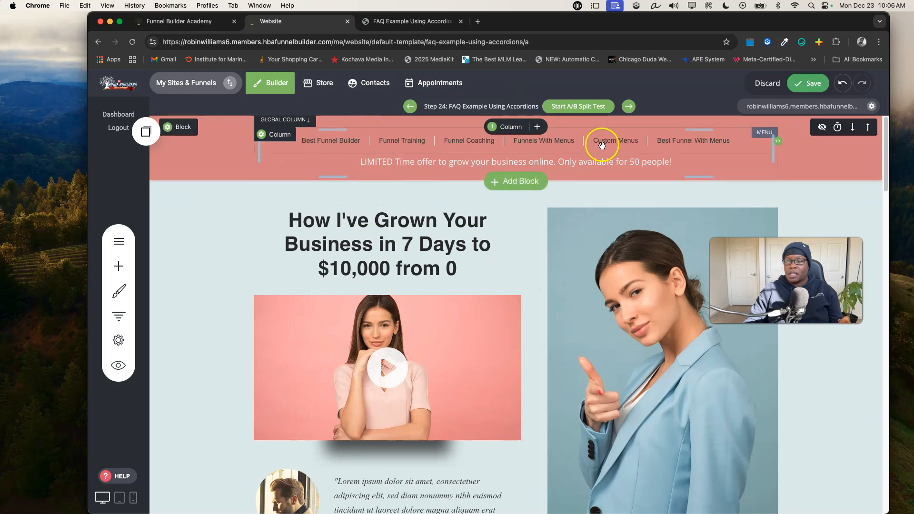
click(804, 88)
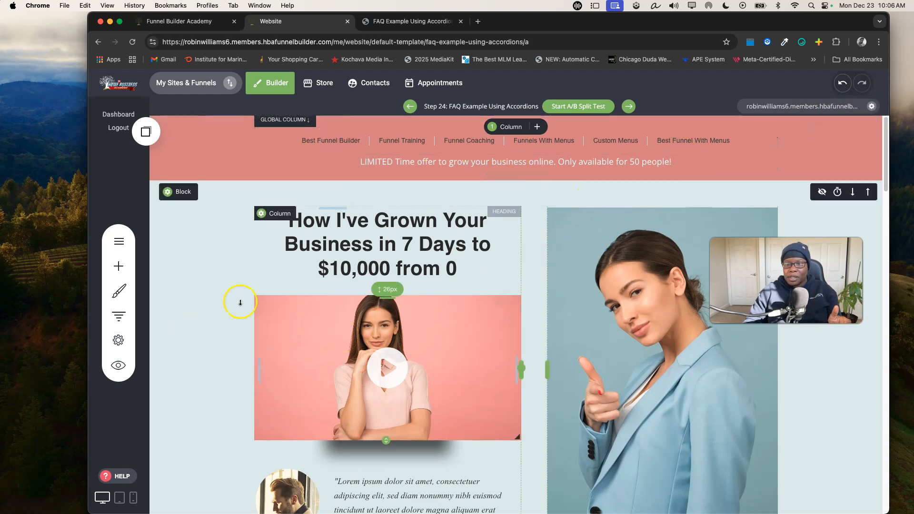
- Switch to the copied FAQ Example Using Accordions page, step 25 of the funnel, in the builder
click(118, 316)
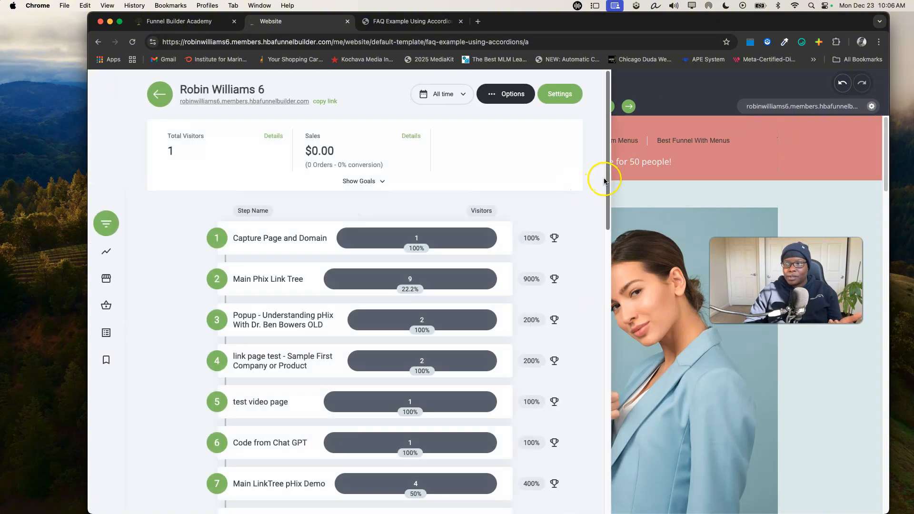
drag(607, 181, 572, 509)
click(272, 443)
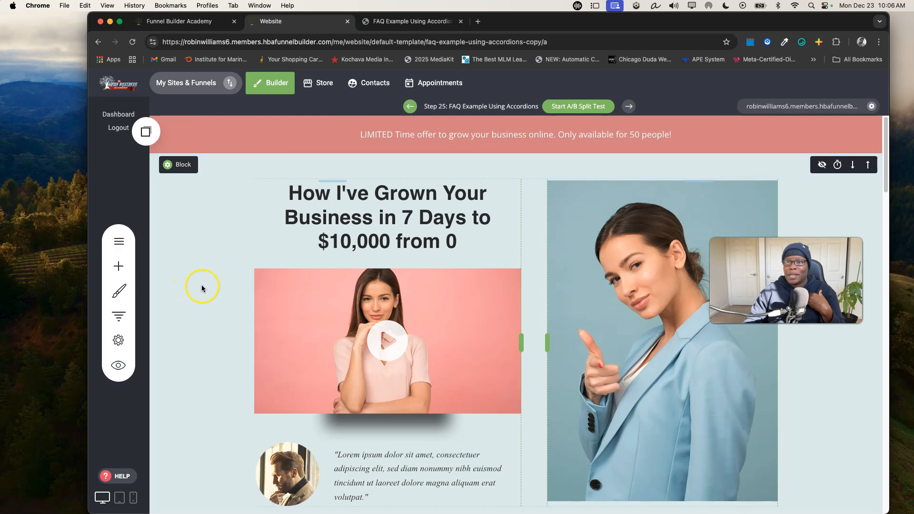
- Add a menu widget above the limited-time offer text with one item linking to Next Funnel Step (recommended)
click(118, 266)
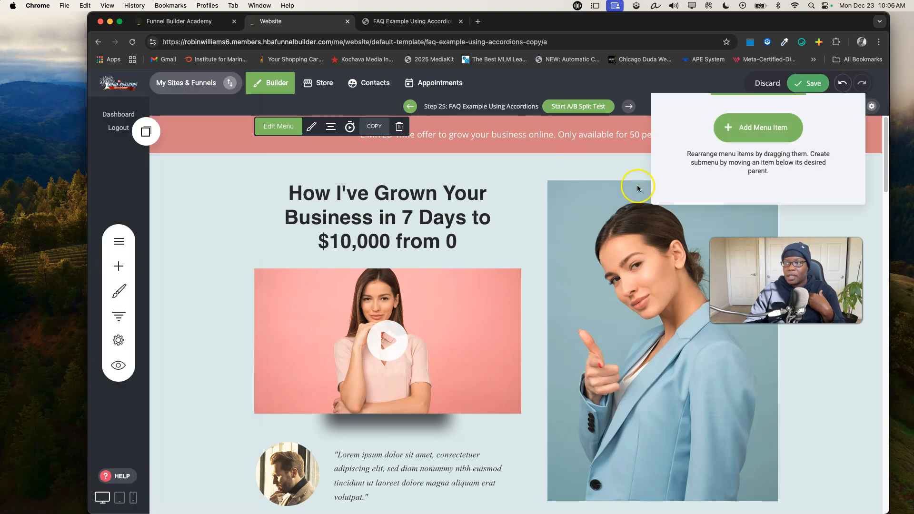
click(465, 163)
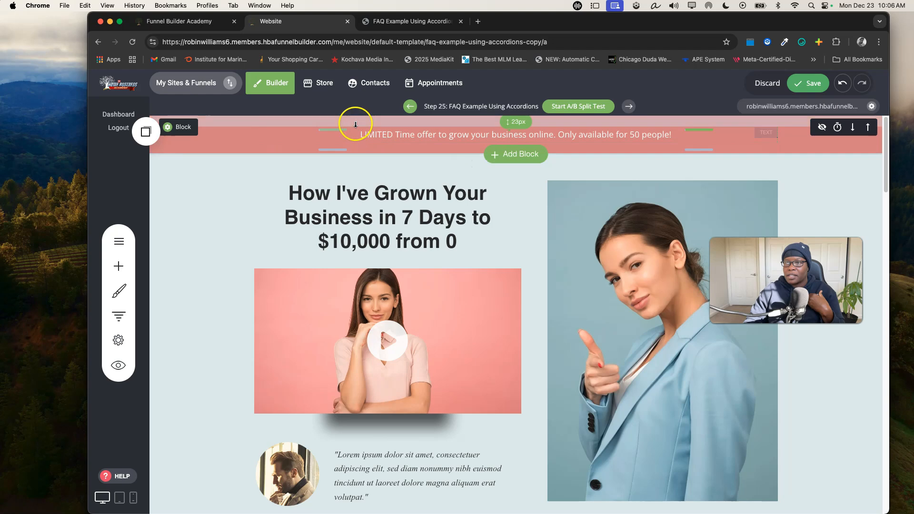
click(119, 266)
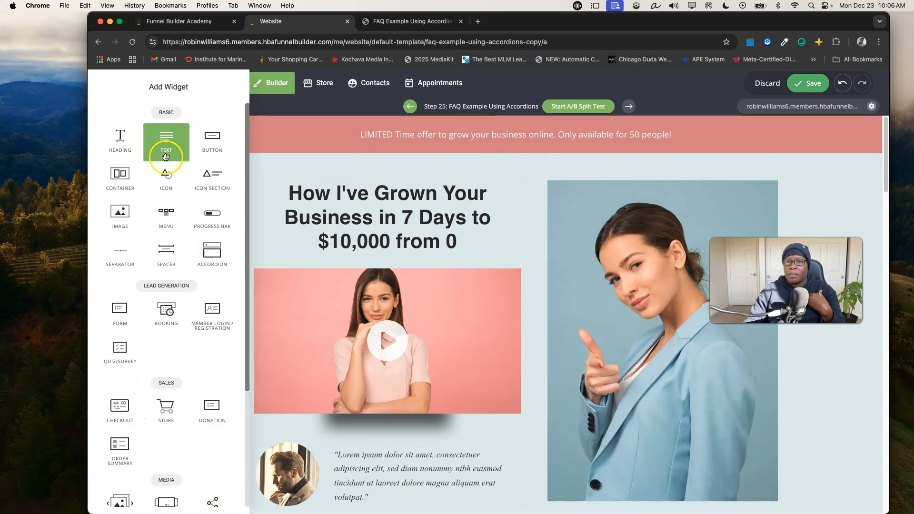
click(118, 265)
drag(166, 215, 506, 128)
click(742, 130)
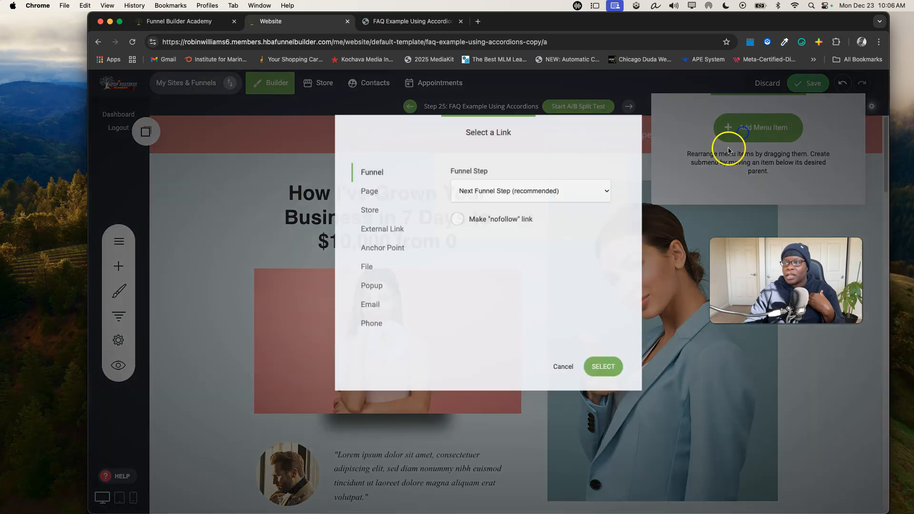
click(603, 367)
- Mark the column holding the new header menu as a global column
click(327, 145)
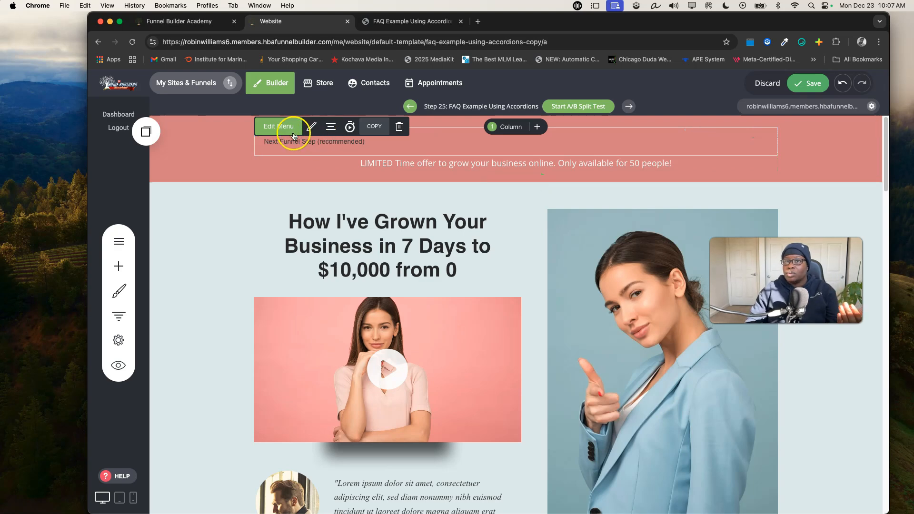
click(312, 126)
click(283, 145)
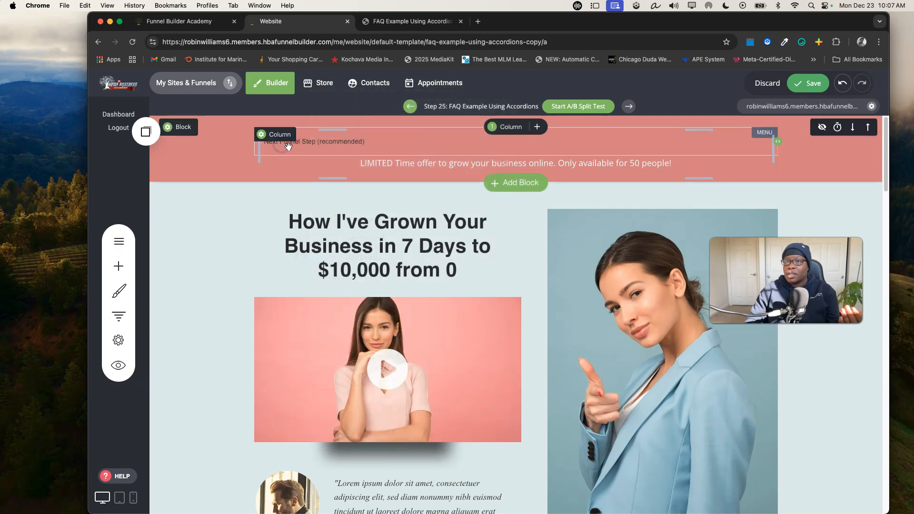
click(282, 141)
scroll(333, 410, down, 1)
click(329, 424)
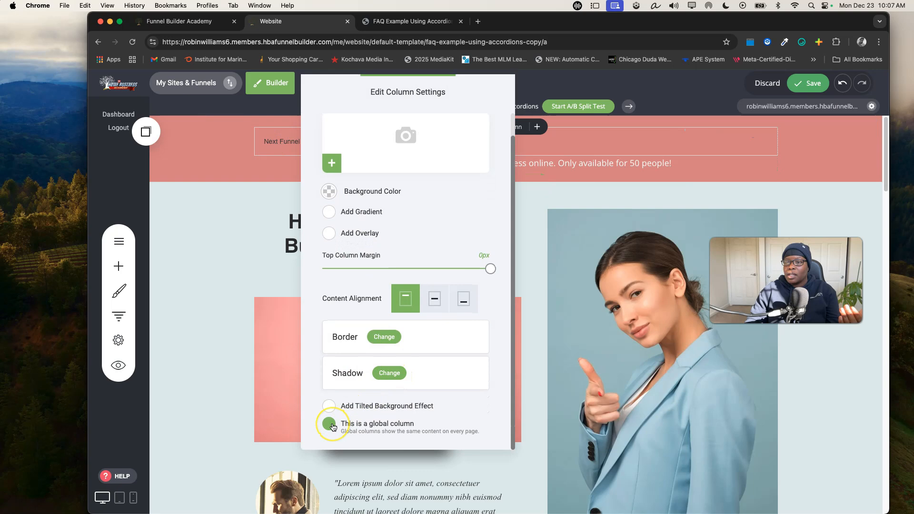
scroll(408, 408, down, 2)
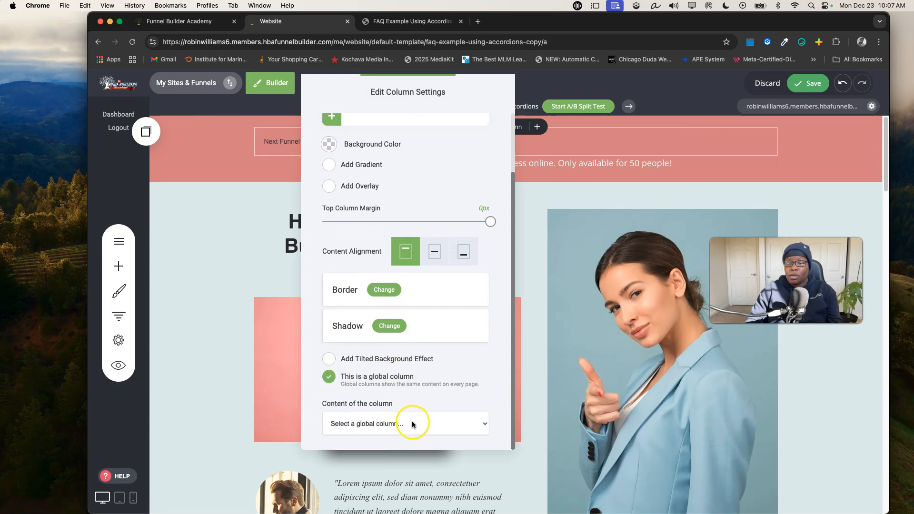
- Replace the column's content with the Website Header Menu global column and save the page
click(413, 423)
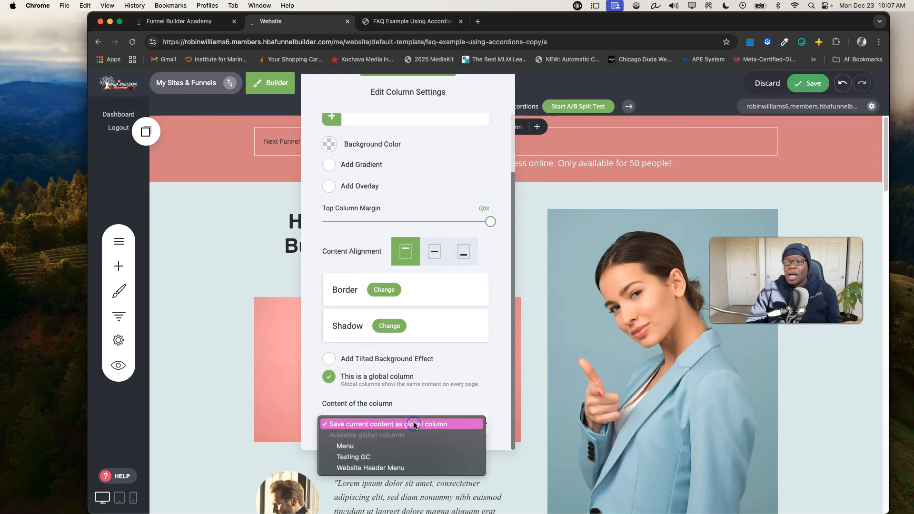
click(370, 468)
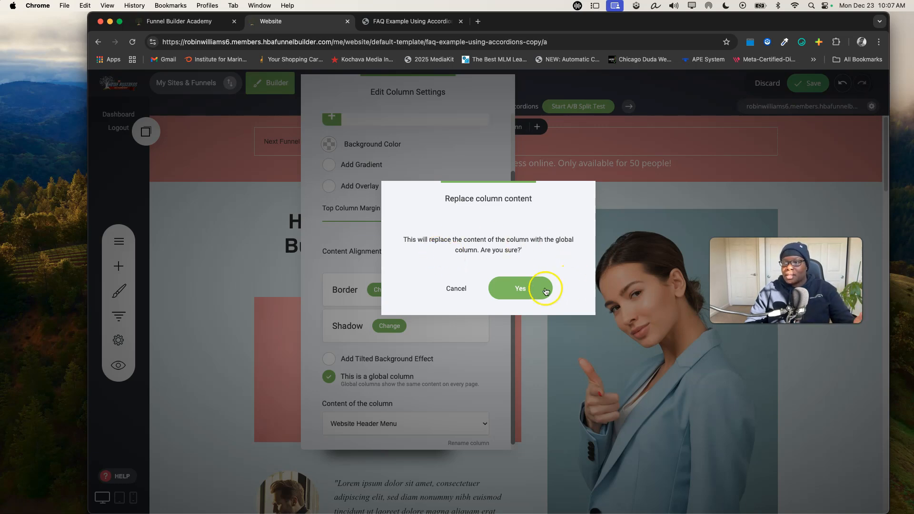
click(529, 291)
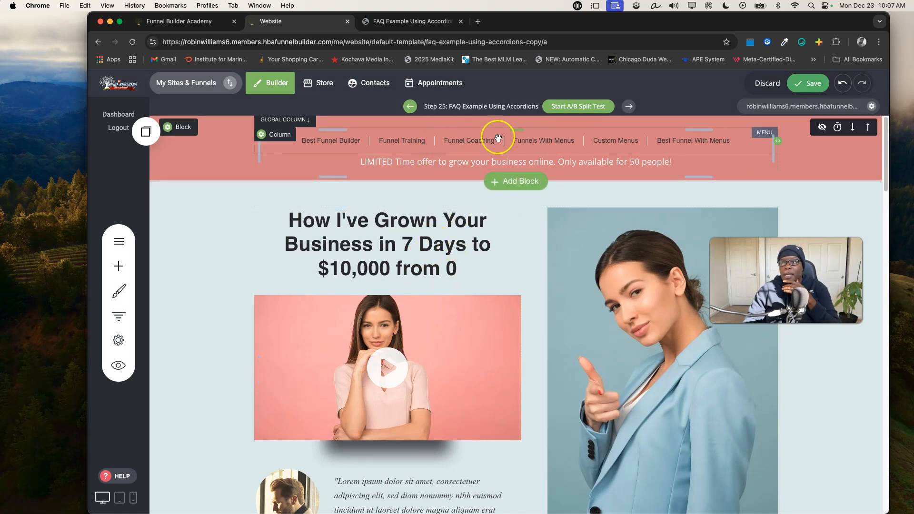
click(804, 83)
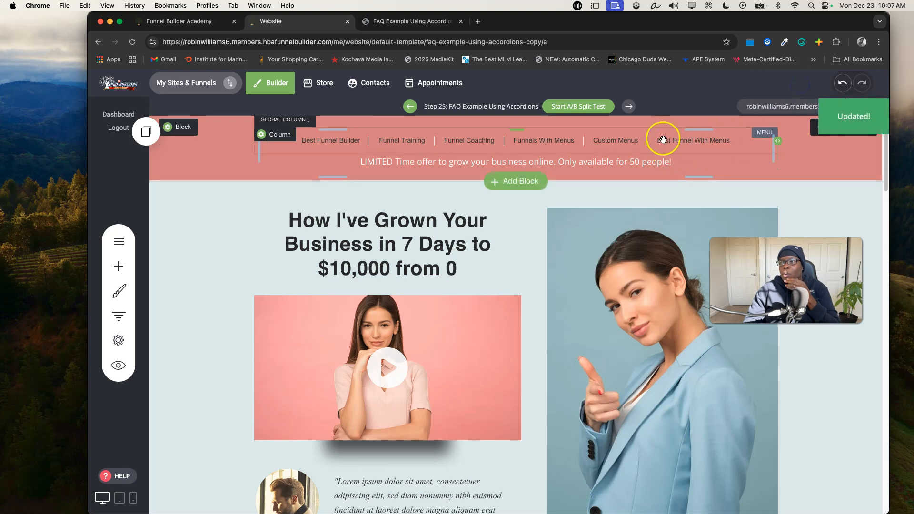
- Add an item to the global header menu on the FAQ copy page, linked to the "delete delete" funnel step
click(702, 137)
click(270, 125)
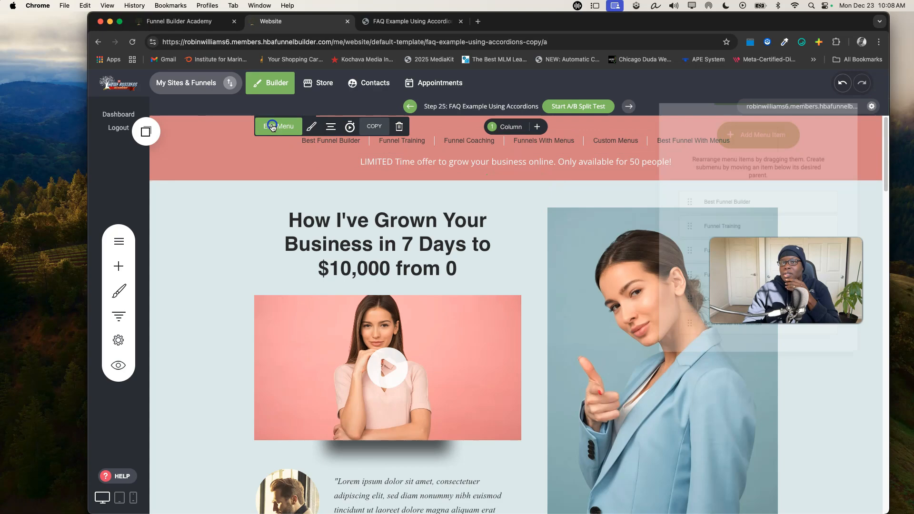
drag(725, 174, 550, 192)
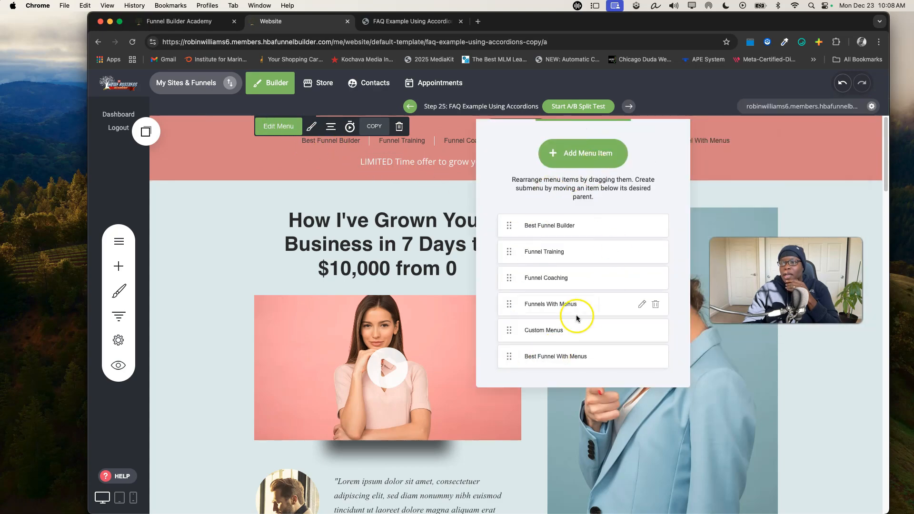
click(573, 153)
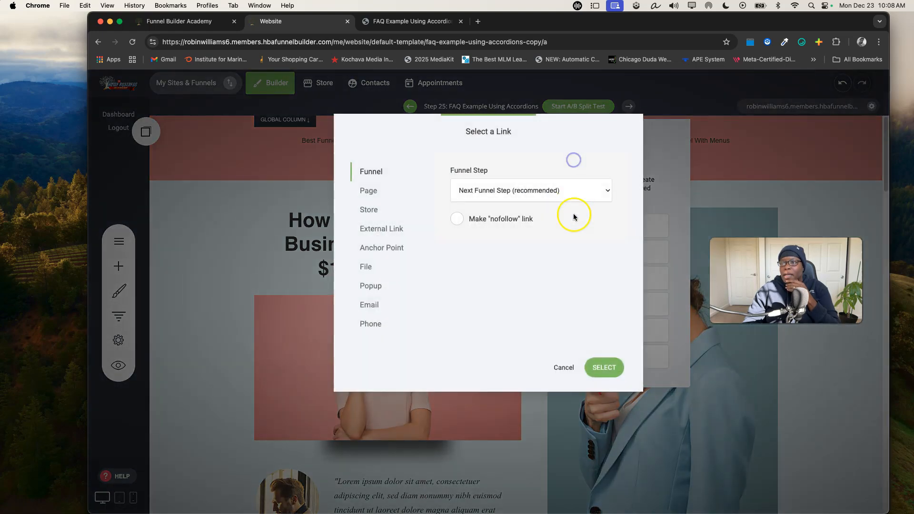
click(373, 175)
click(479, 190)
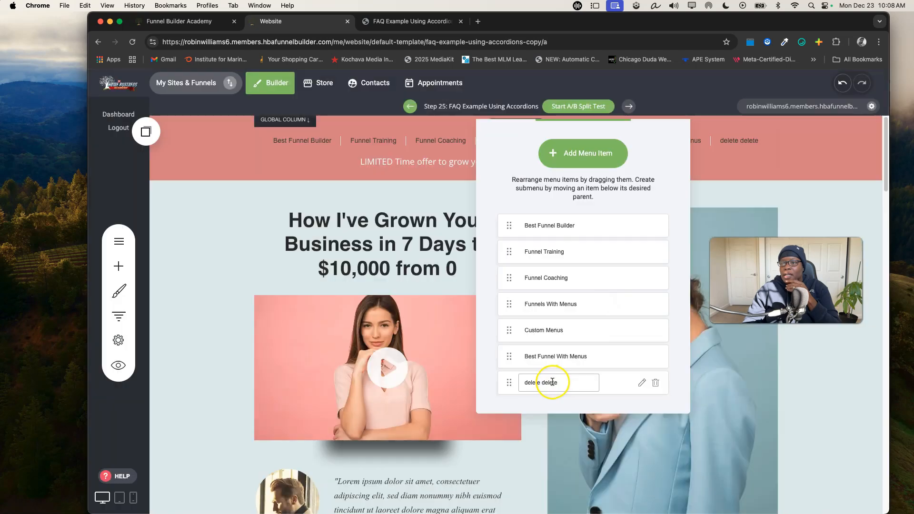
- Rename the new "delete delete" menu item as "Global Column Proof" and close the menu editor
click(546, 383)
drag(546, 382, 498, 380)
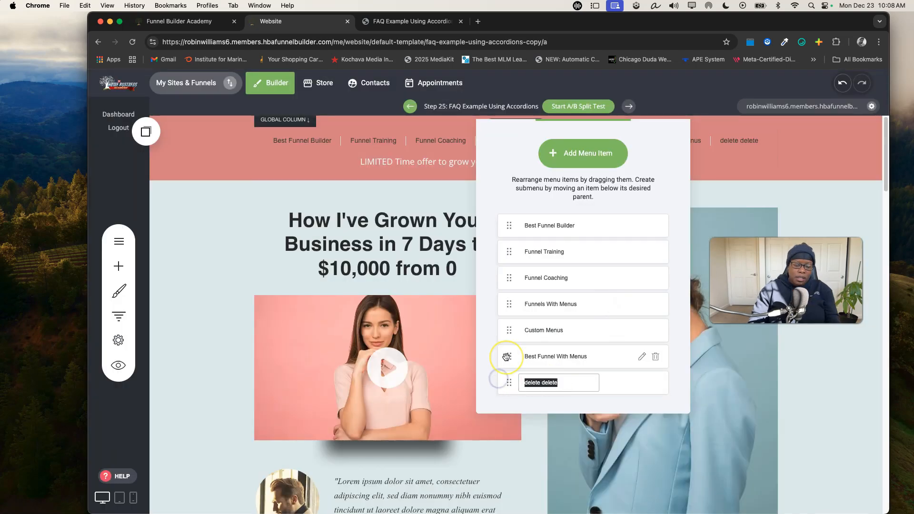
text(Global Column Proof)
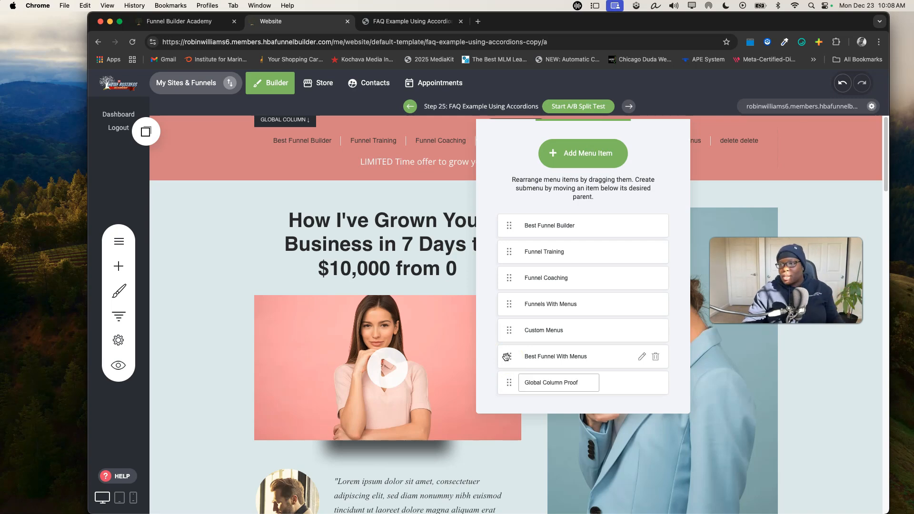
click(388, 270)
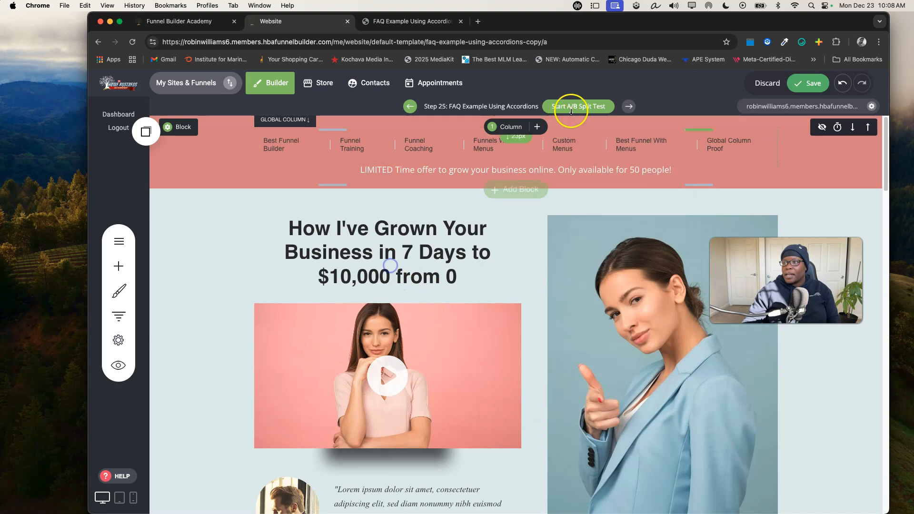
- Shorten the last header menu item's label to "Global Column" and save the page
click(609, 142)
click(293, 132)
click(750, 357)
key(BackSpace)
key(BackSpace)
key(BackSpace)
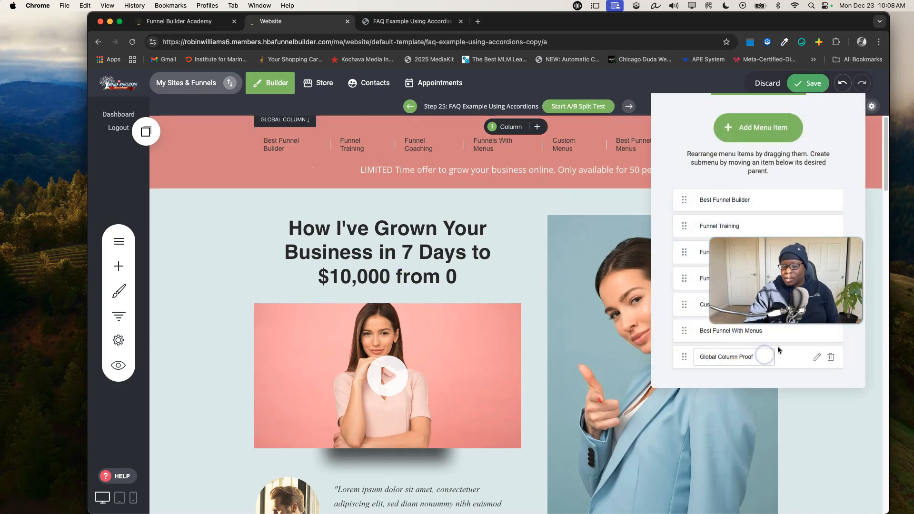
key(BackSpace)
key(BackSpace)
key(BackSpace)
click(598, 320)
click(570, 129)
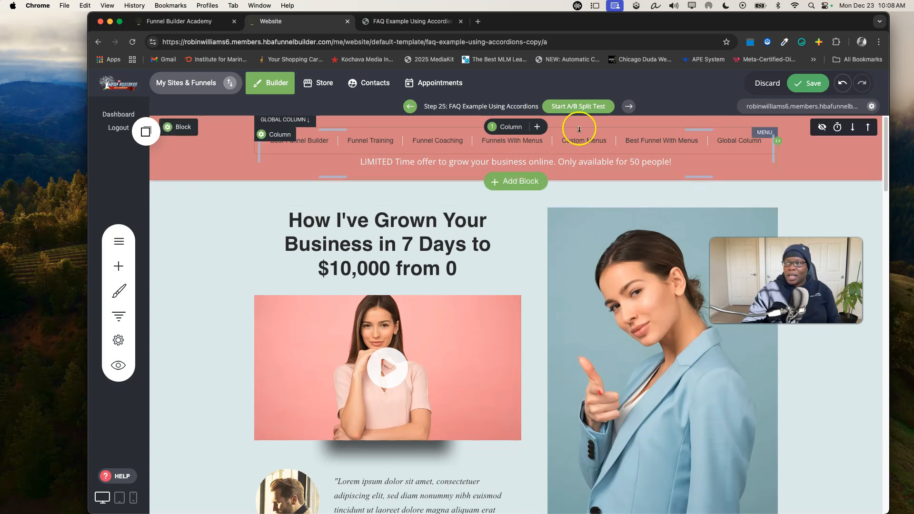
click(813, 84)
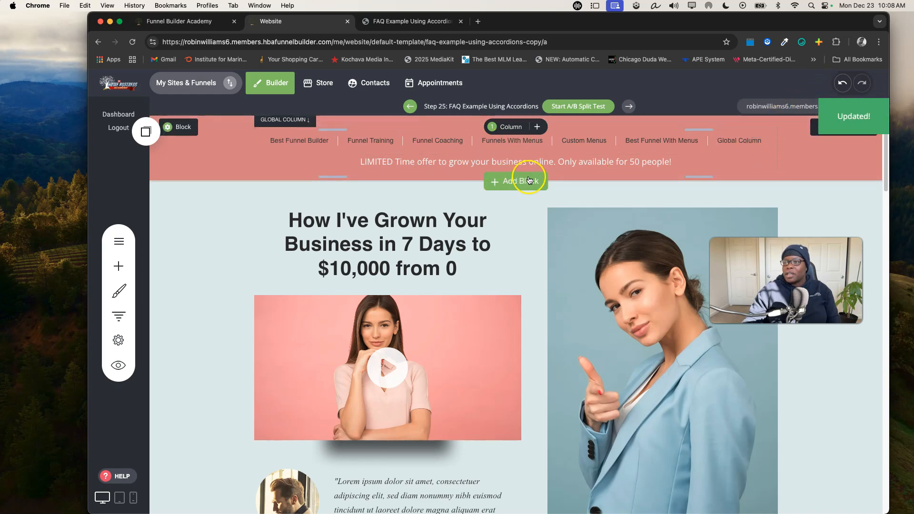
- View the live FAQ copy page to check its header menu, and close the preview pages
click(763, 106)
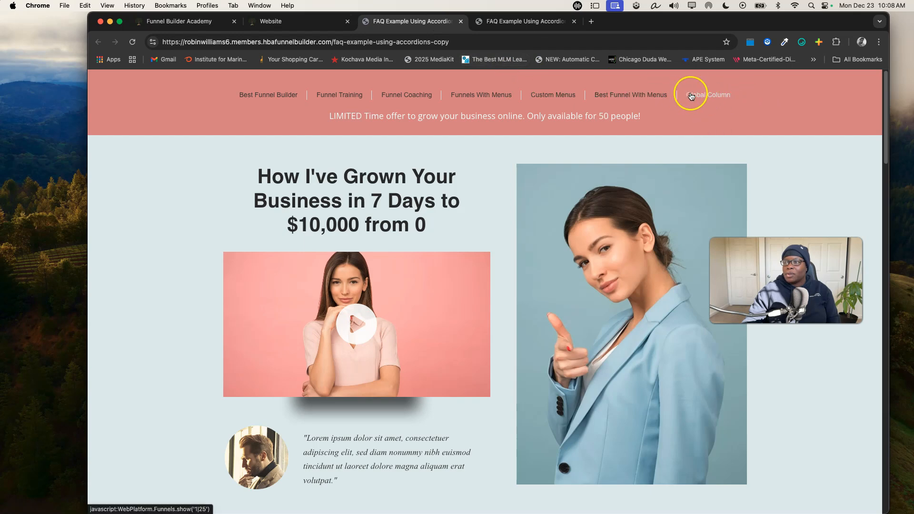
key(super+w)
key(super+w)
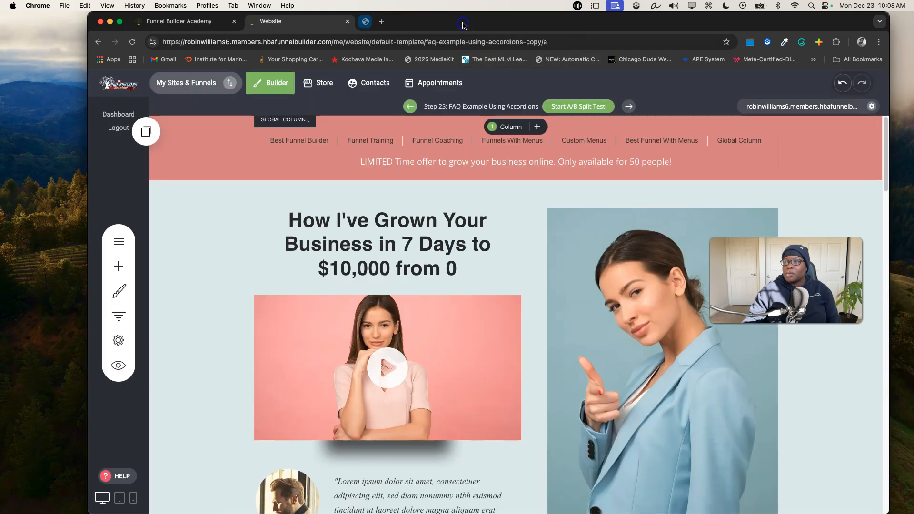
- Open funnel step 24, FAQ Example Using Accordions, in the builder and check the header menu on its live page
click(116, 319)
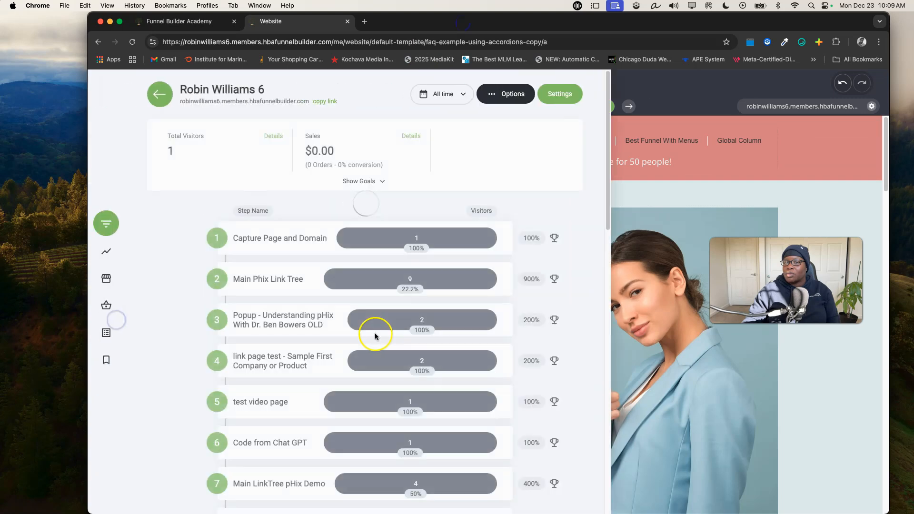
scroll(373, 332, down, 10)
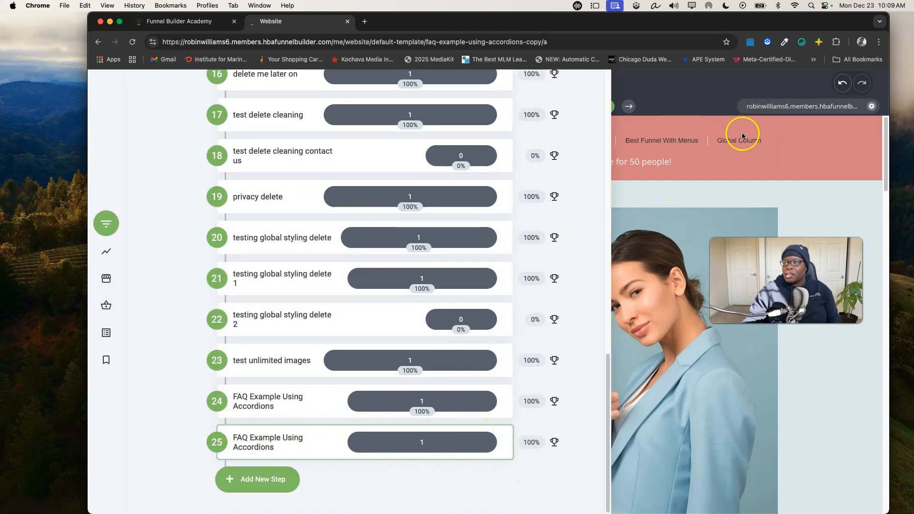
click(275, 403)
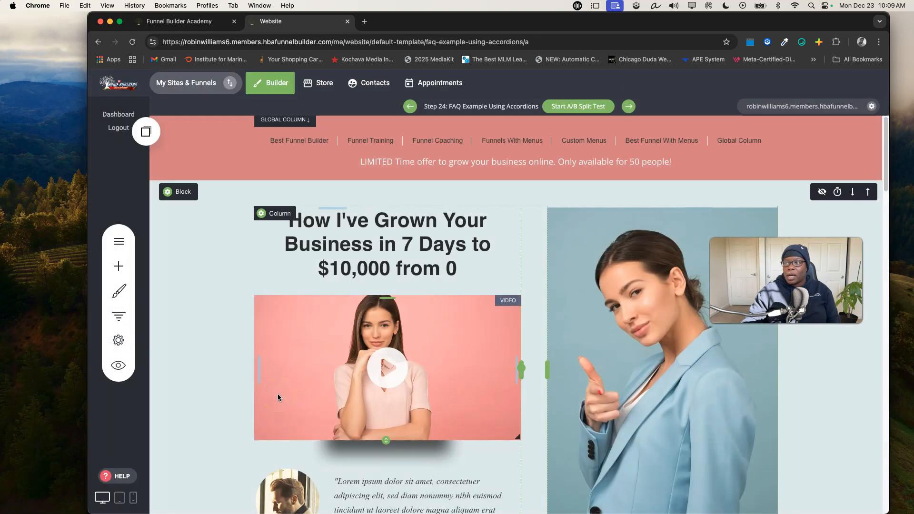
click(797, 106)
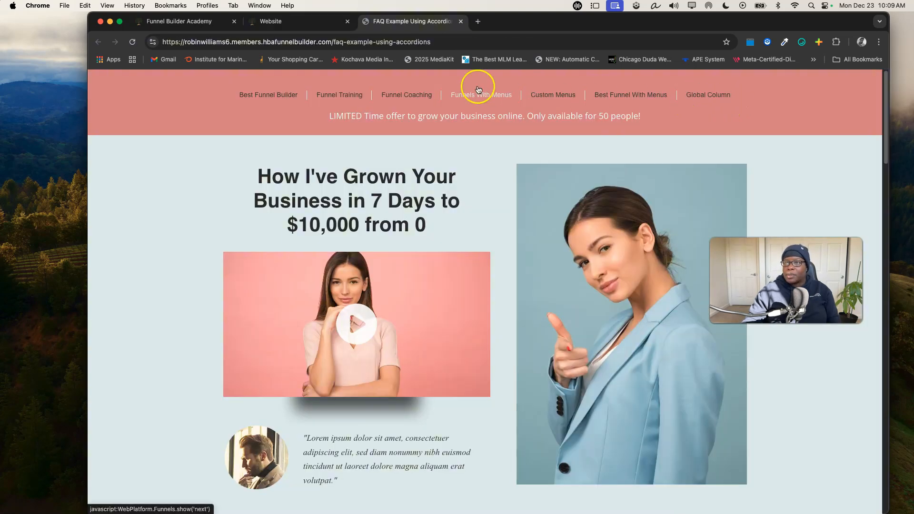
click(294, 27)
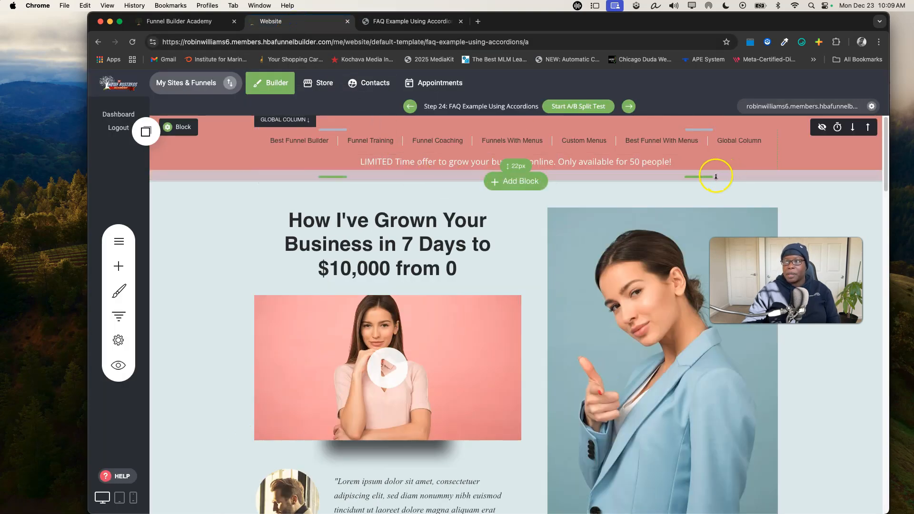